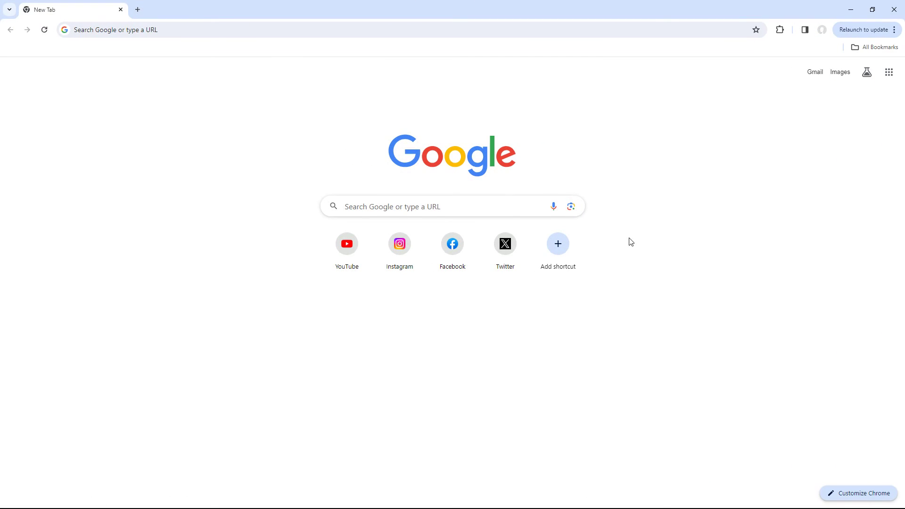
- Search Google for 'Microsoft Image Creator' and open the Image Creator from Microsoft Designer result
{"action": "left_click", "coordinate": [457, 204]}
{"action": "type", "text": "Microsoft Image Creator"}
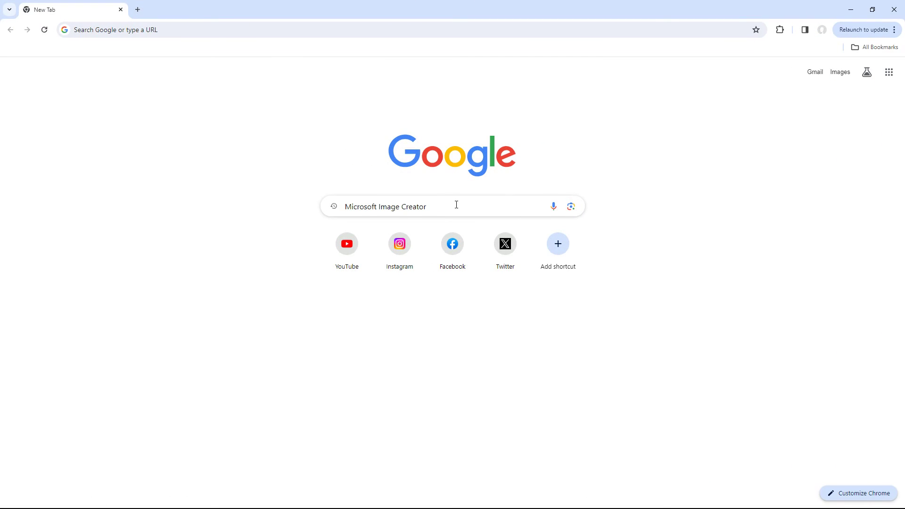
{"action": "key", "text": "Return"}
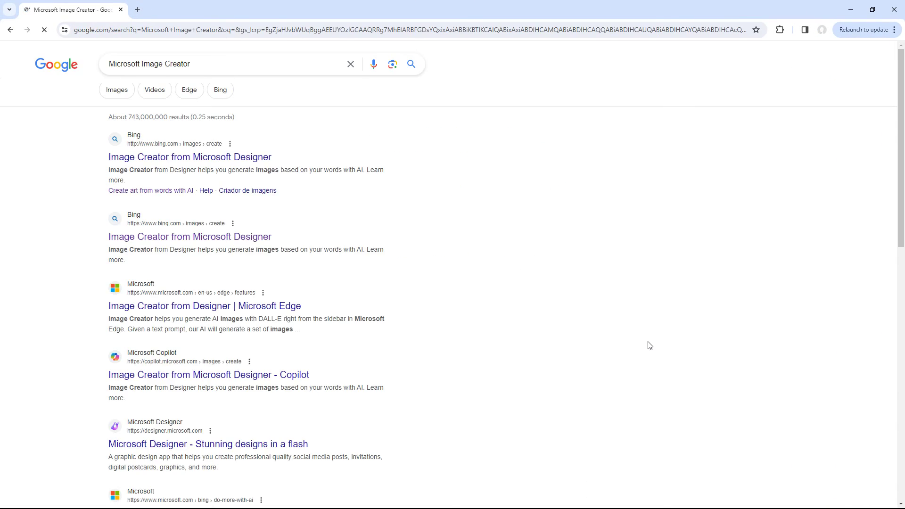
{"action": "left_click", "coordinate": [224, 163]}
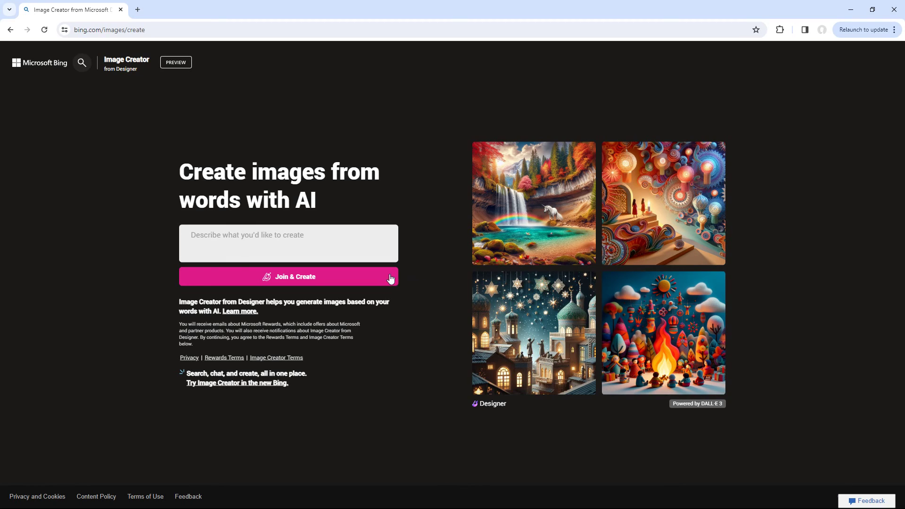
- Choose Join & Create and sign in with the Microsoft account e-mail and password
{"action": "left_click", "coordinate": [342, 278]}
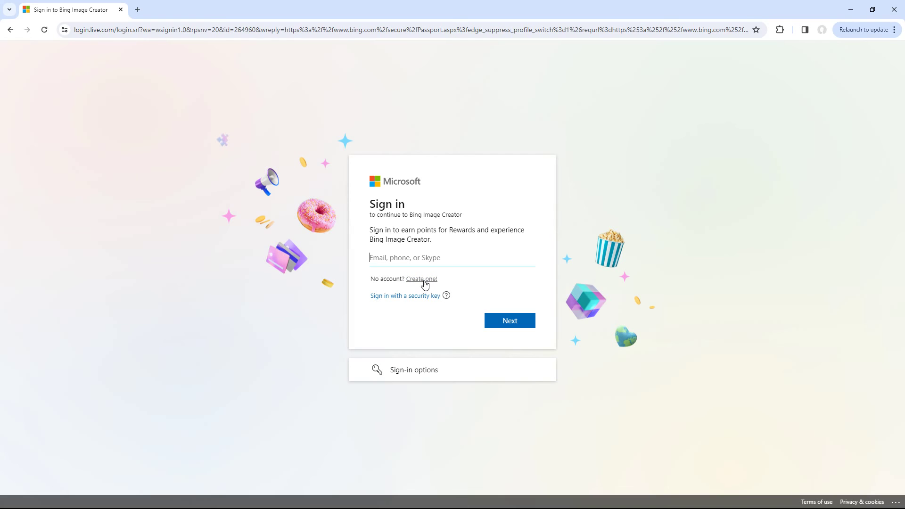
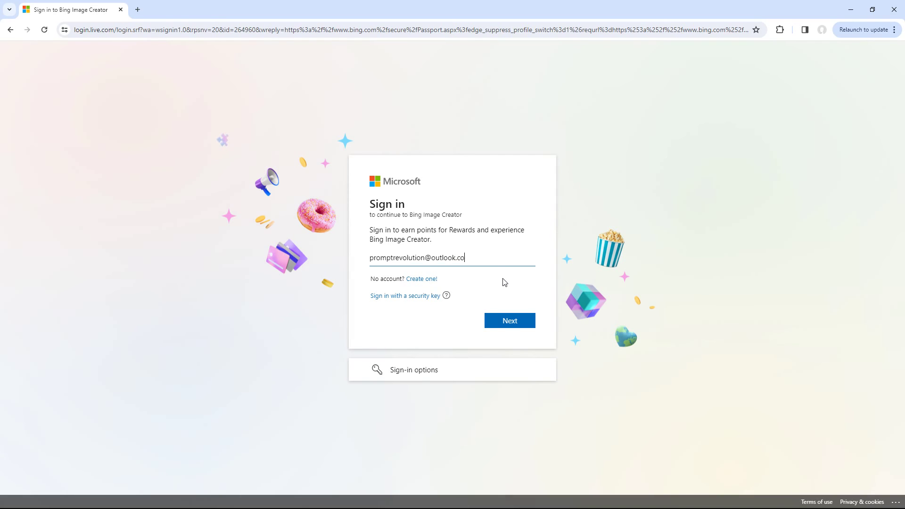
{"action": "key", "text": "Return"}
{"action": "type", "text": "******************"}
{"action": "left_click", "coordinate": [520, 329]}
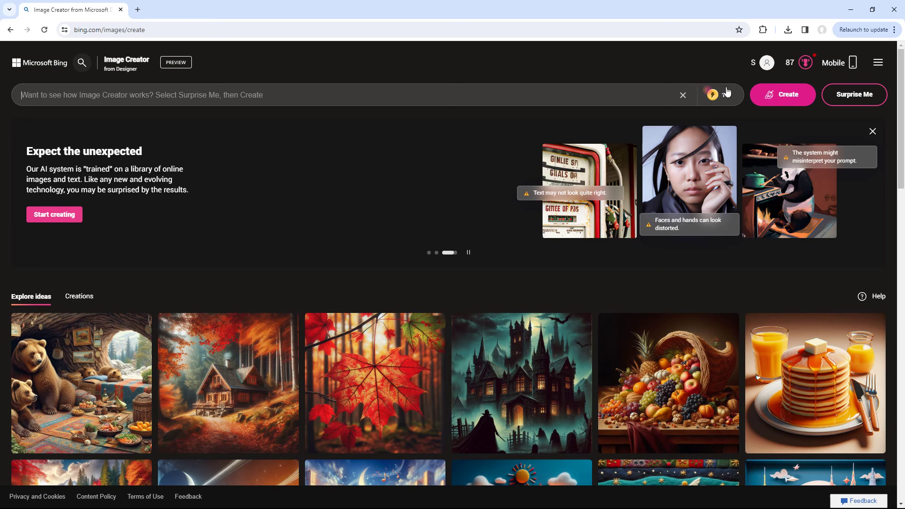
{"action": "left_click", "coordinate": [729, 100]}
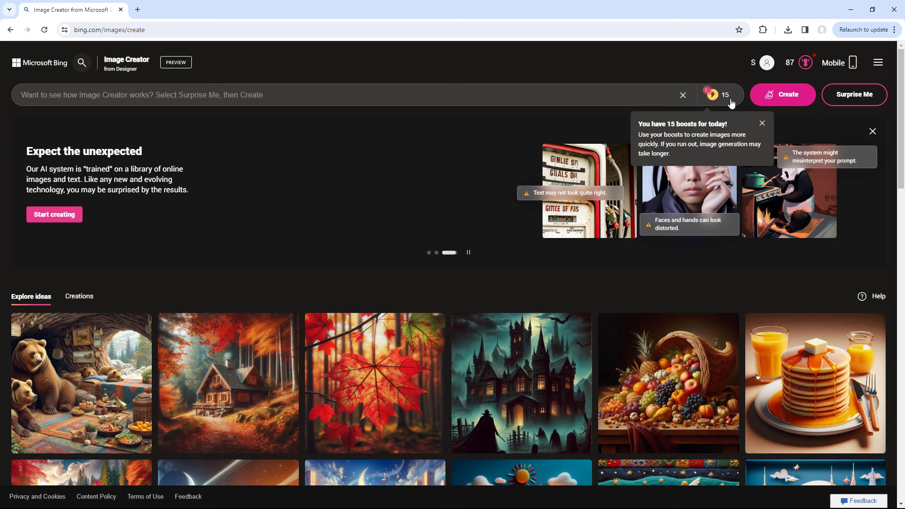
{"action": "left_click", "coordinate": [763, 123]}
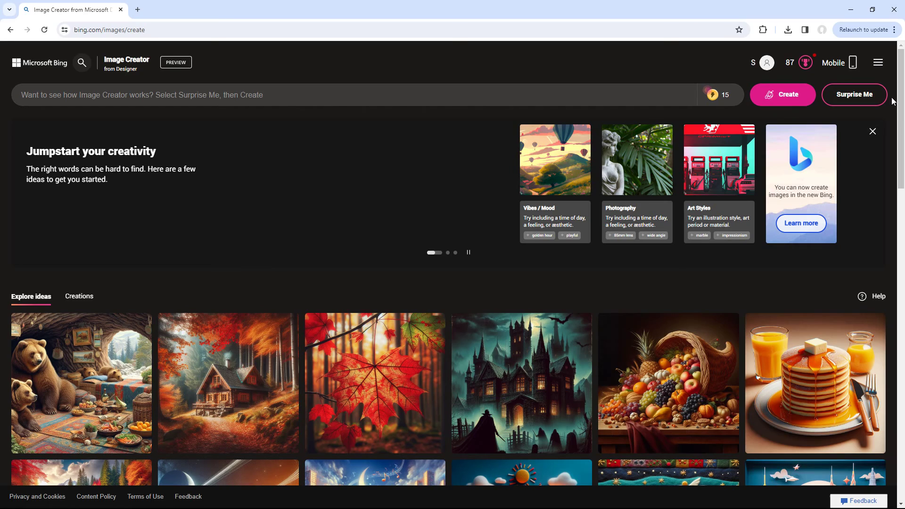
{"action": "middle_click", "coordinate": [893, 112]}
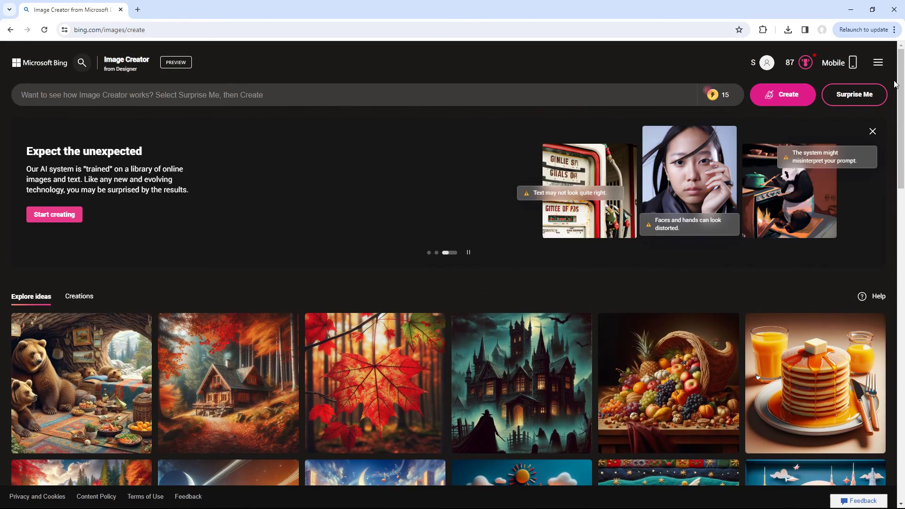
{"action": "left_click", "coordinate": [878, 98]}
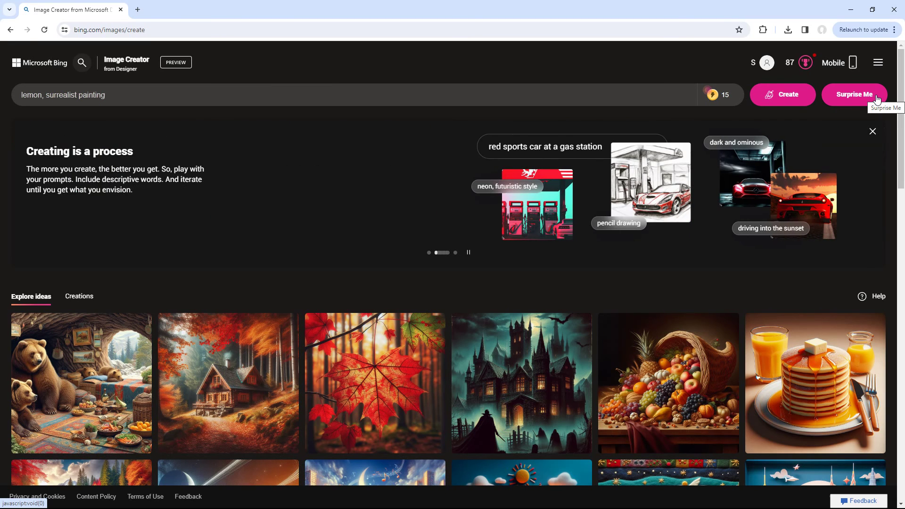
{"action": "left_click", "coordinate": [878, 97]}
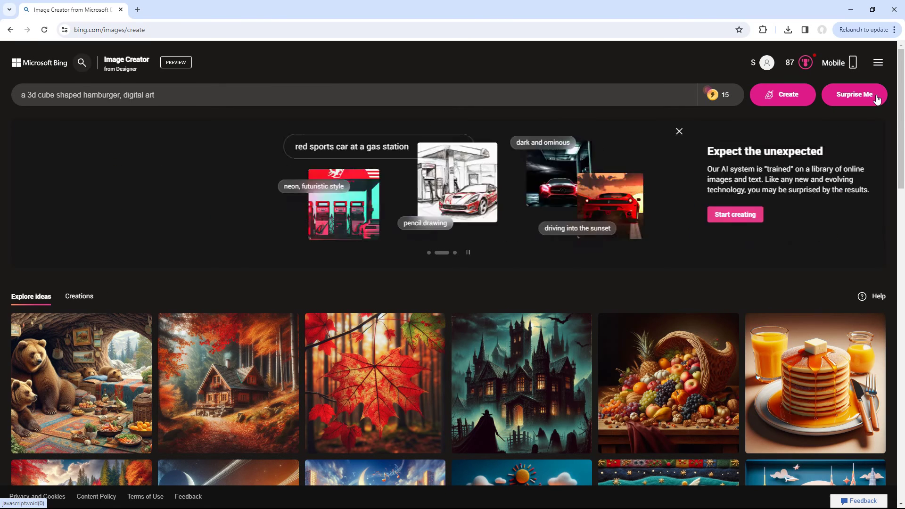
{"action": "left_click", "coordinate": [877, 98]}
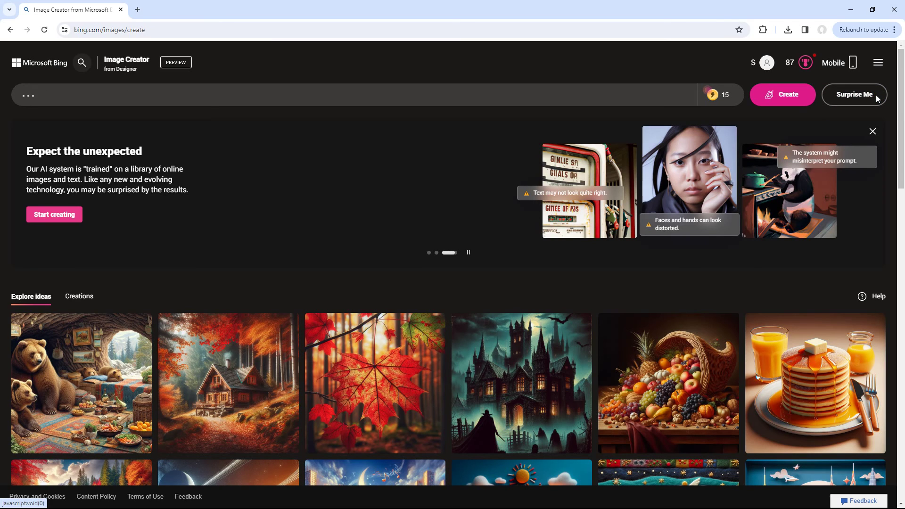
{"action": "left_click", "coordinate": [877, 98]}
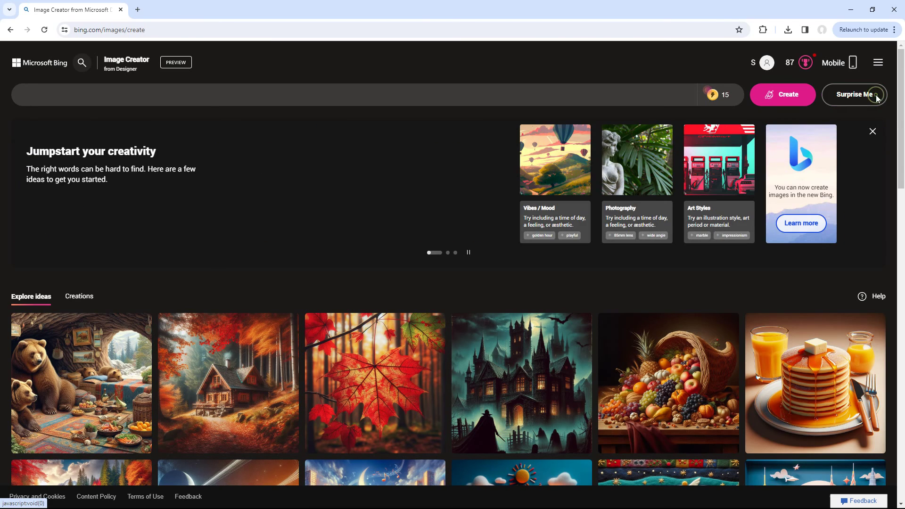
{"action": "left_click", "coordinate": [344, 94]}
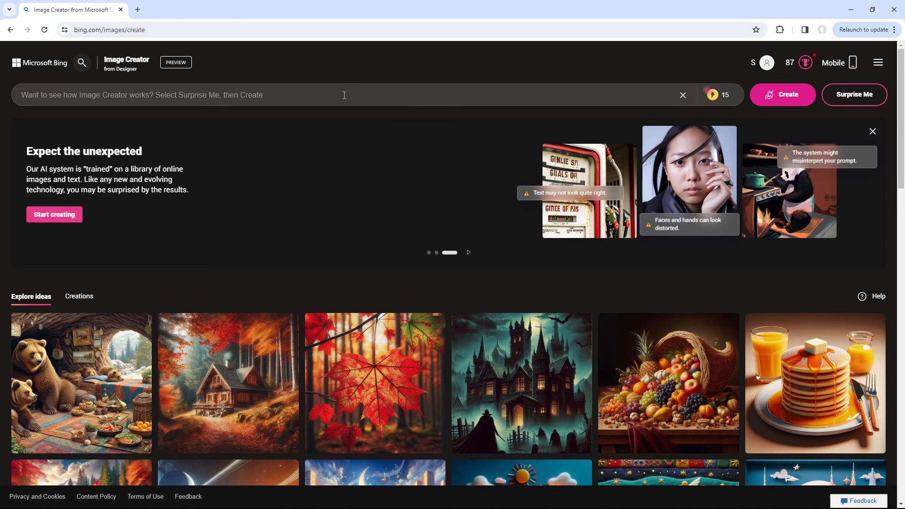
- Paste the boy-on-Instagram-logo prompt, read through it, and generate the images
{"action": "key", "text": "ctrl+v"}
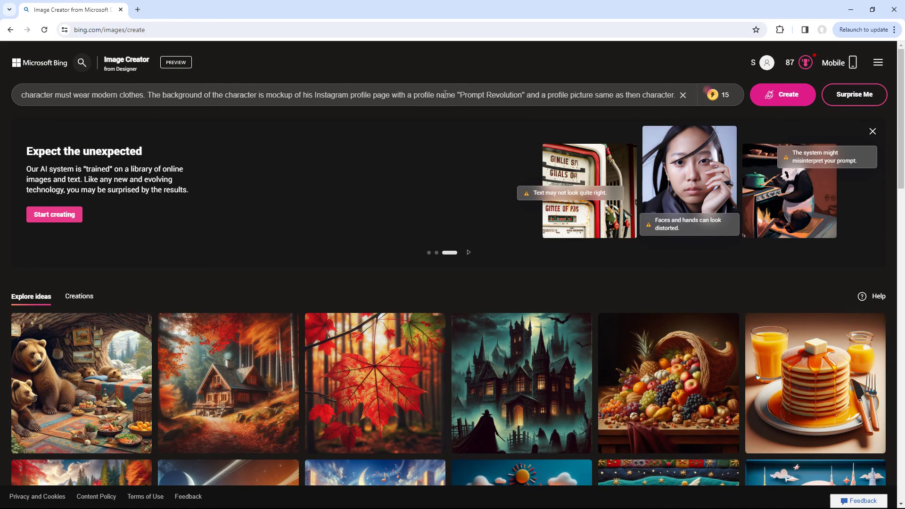
{"action": "key", "text": "Home"}
{"action": "left_click_drag", "start_coordinate": [59, 96], "coordinate": [233, 96]}
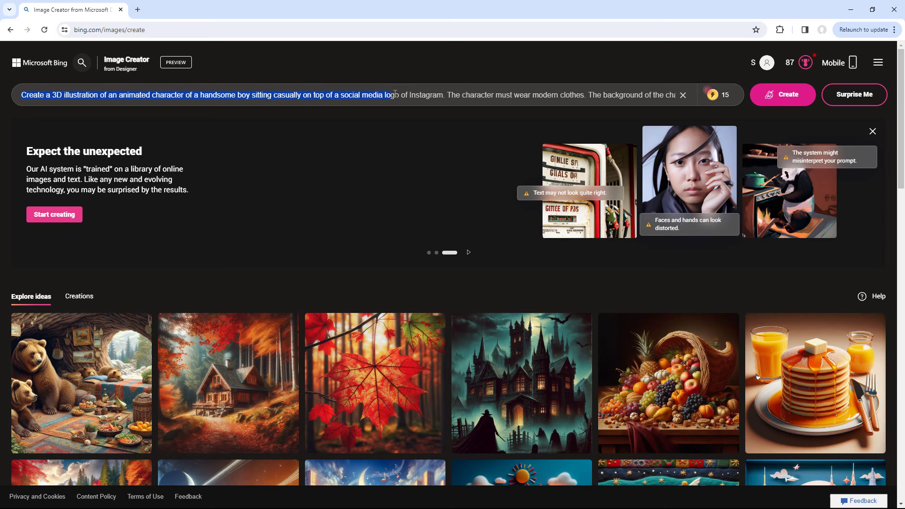
{"action": "left_click_drag", "start_coordinate": [428, 94], "coordinate": [546, 93]}
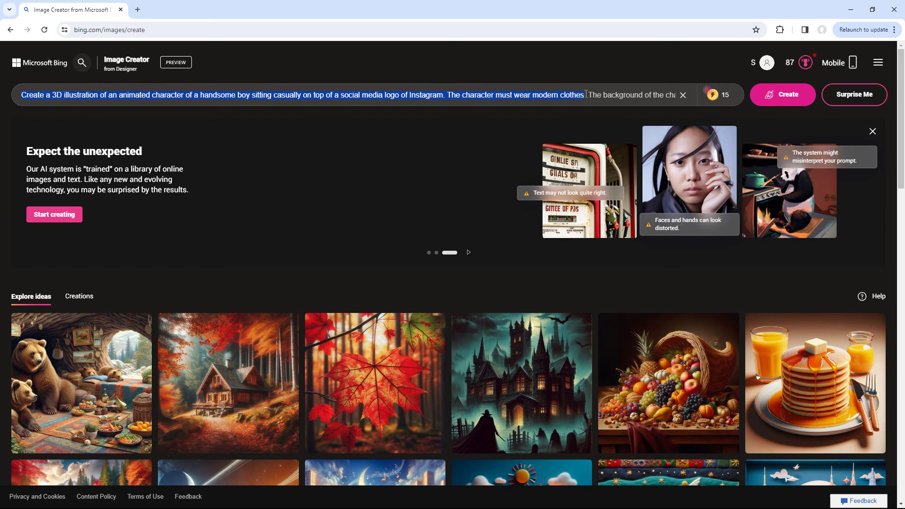
{"action": "left_click_drag", "start_coordinate": [605, 96], "coordinate": [554, 95]}
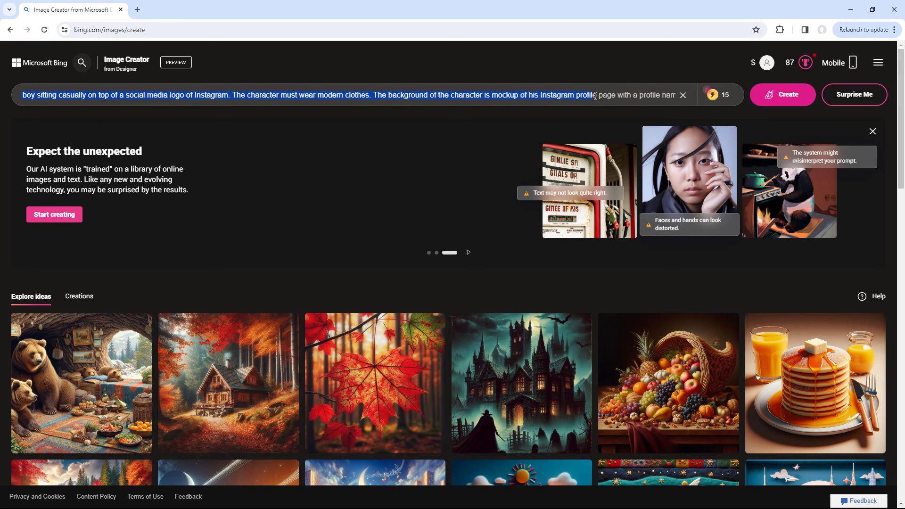
{"action": "mouse_move", "coordinate": [651, 96]}
{"action": "left_mouse_down"}
{"action": "mouse_move", "coordinate": [660, 96]}
{"action": "mouse_move", "coordinate": [579, 96]}
{"action": "mouse_move", "coordinate": [655, 95]}
{"action": "left_mouse_up"}
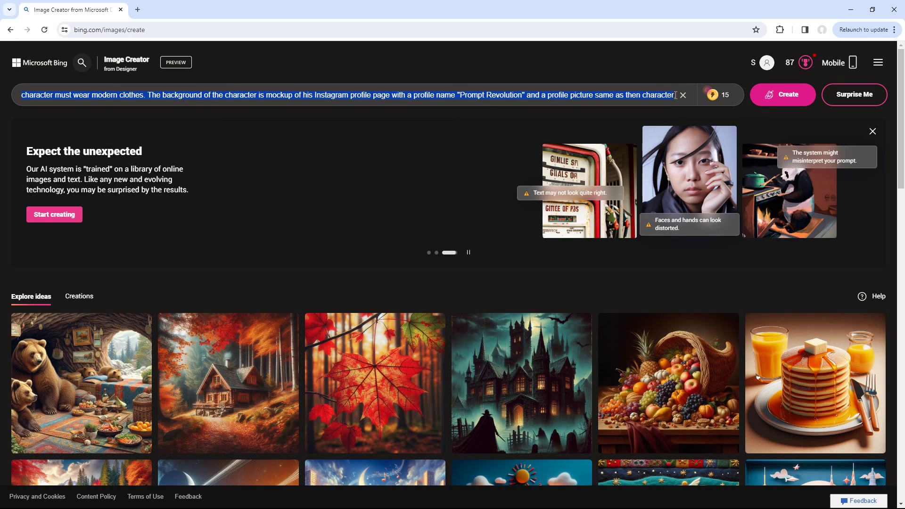
{"action": "left_click", "coordinate": [786, 98]}
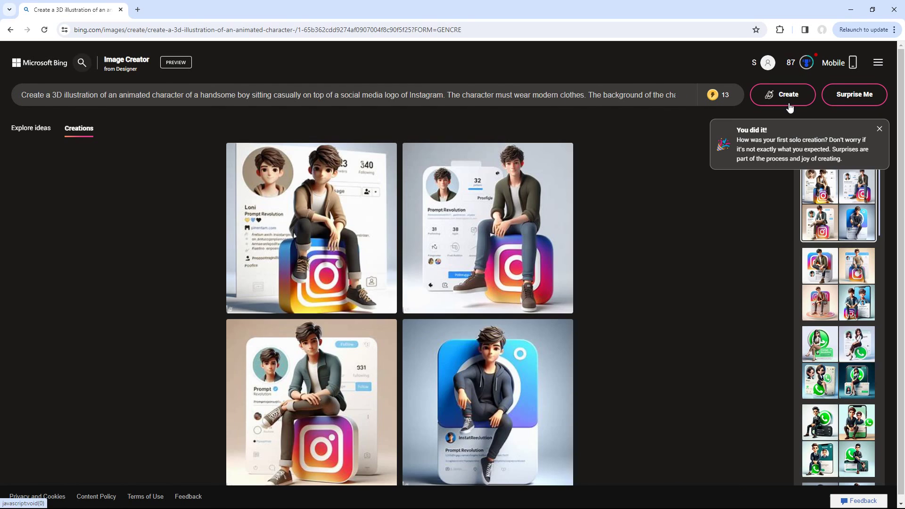
- Browse the four Instagram images at full size, then return to the results
{"action": "left_click", "coordinate": [530, 275]}
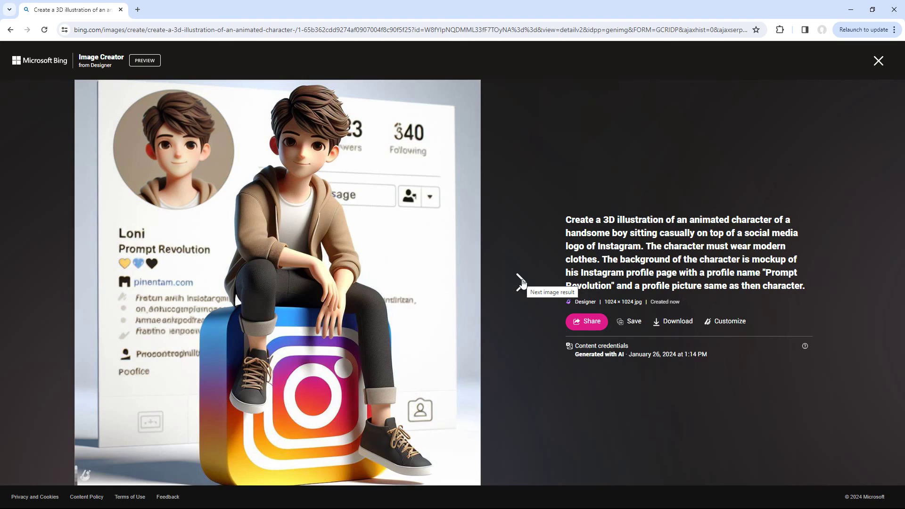
{"action": "left_click", "coordinate": [521, 282]}
{"action": "left_click", "coordinate": [521, 283]}
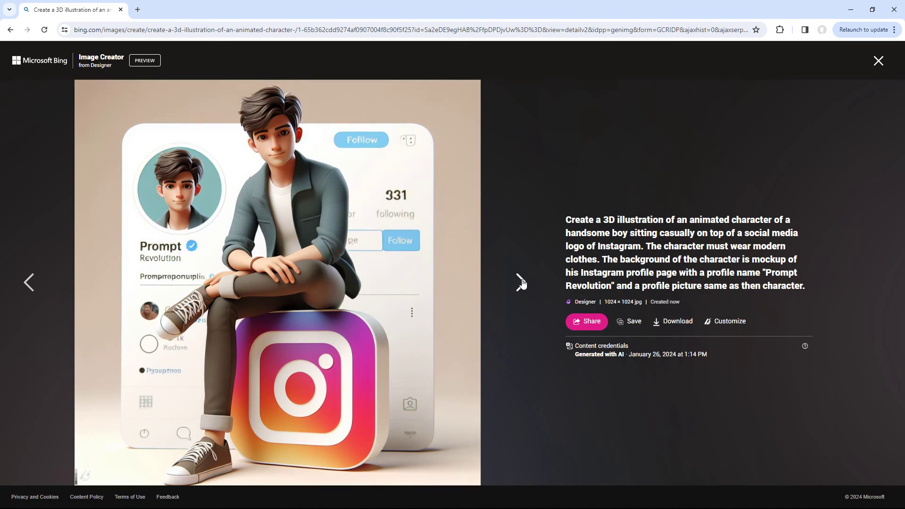
{"action": "left_click", "coordinate": [521, 283]}
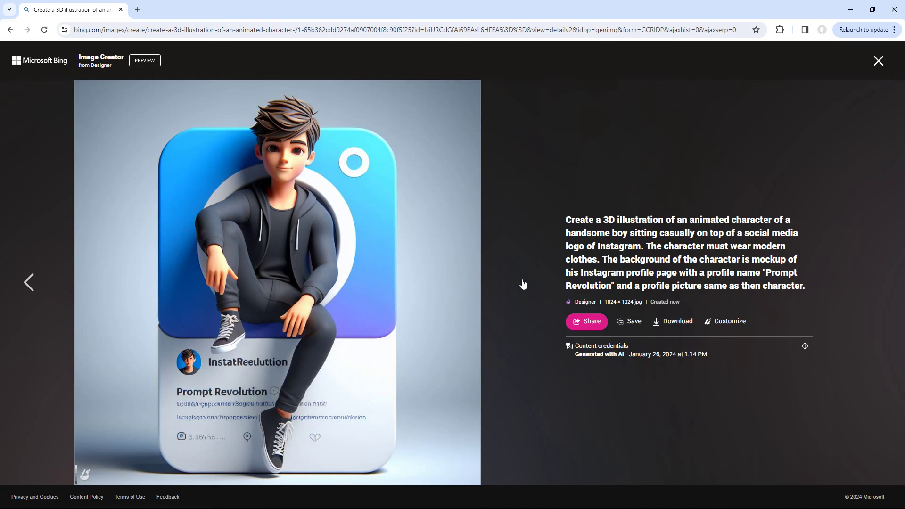
{"action": "left_click", "coordinate": [533, 274]}
- Replace 'Instagram' with 'Facebook' in the prompt and generate new images
{"action": "type", "text": "Facebook"}
{"action": "key", "text": "Delete"}
{"action": "key", "text": "ctrl+Right"}
{"action": "key", "text": "ctrl+Right"}
{"action": "key", "text": "ctrl+Right"}
{"action": "key", "text": "ctrl+Right"}
{"action": "key", "text": "ctrl+Right"}
{"action": "key", "text": "ctrl+Right"}
{"action": "key", "text": "ctrl+Right"}
{"action": "key", "text": "ctrl+Right"}
{"action": "key", "text": "ctrl+Right"}
{"action": "key", "text": "ctrl+Right"}
{"action": "key", "text": "ctrl+Right"}
{"action": "key", "text": "ctrl+Right"}
{"action": "key", "text": "ctrl+Right"}
{"action": "key", "text": "ctrl+Right"}
{"action": "key", "text": "ctrl+Right"}
{"action": "key", "text": "ctrl+Right"}
{"action": "key", "text": "ctrl+BackSpace"}
{"action": "type", "text": "Facebook"}
{"action": "left_click", "coordinate": [757, 100]}
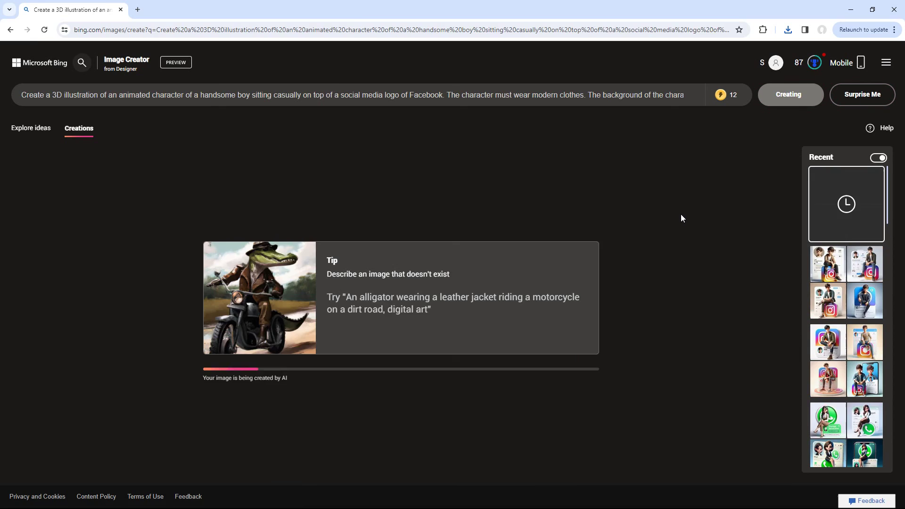
- Browse the four Facebook images at full size, then return to the results
{"action": "left_click", "coordinate": [523, 283]}
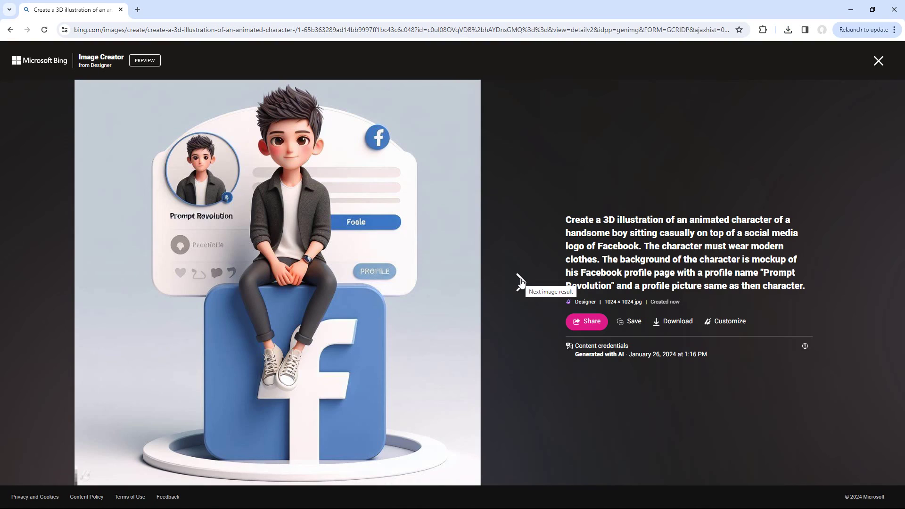
{"action": "left_click", "coordinate": [520, 283]}
{"action": "left_click", "coordinate": [520, 282]}
{"action": "left_click", "coordinate": [522, 283]}
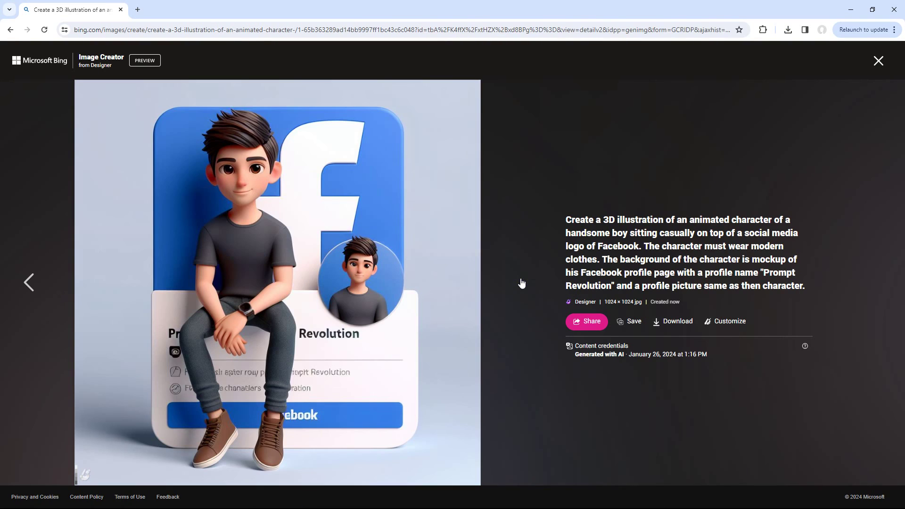
{"action": "left_click", "coordinate": [878, 60]}
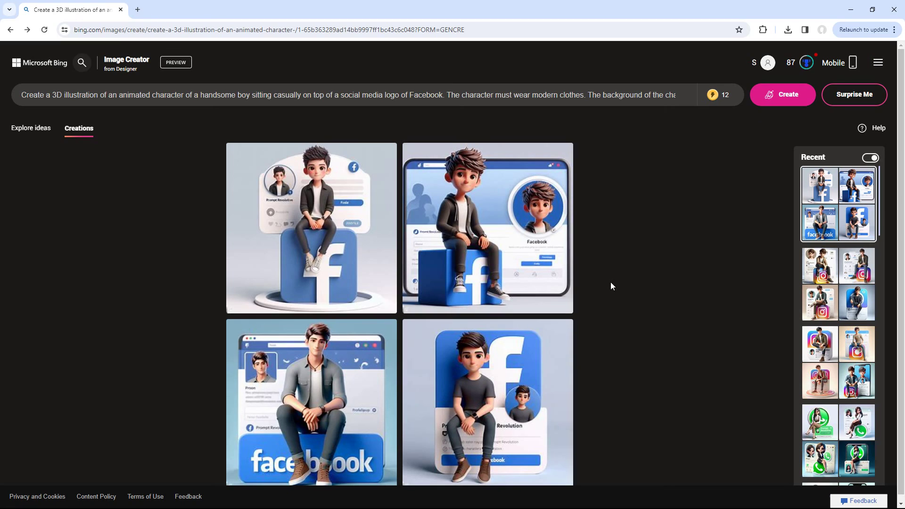
- Change 'handsome boy' to 'beautiful girl' in the prompt and submit it
{"action": "left_click_drag", "start_coordinate": [201, 96], "coordinate": [237, 96]}
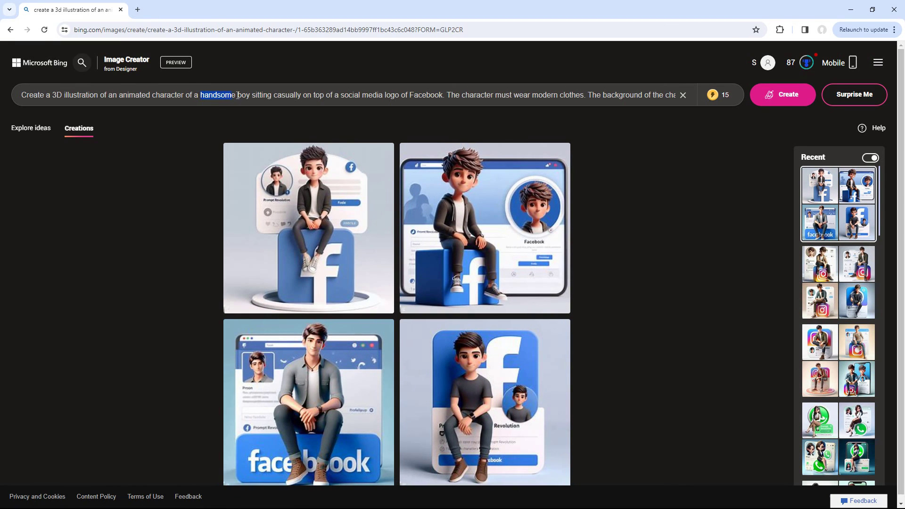
{"action": "type", "text": "beautiful"}
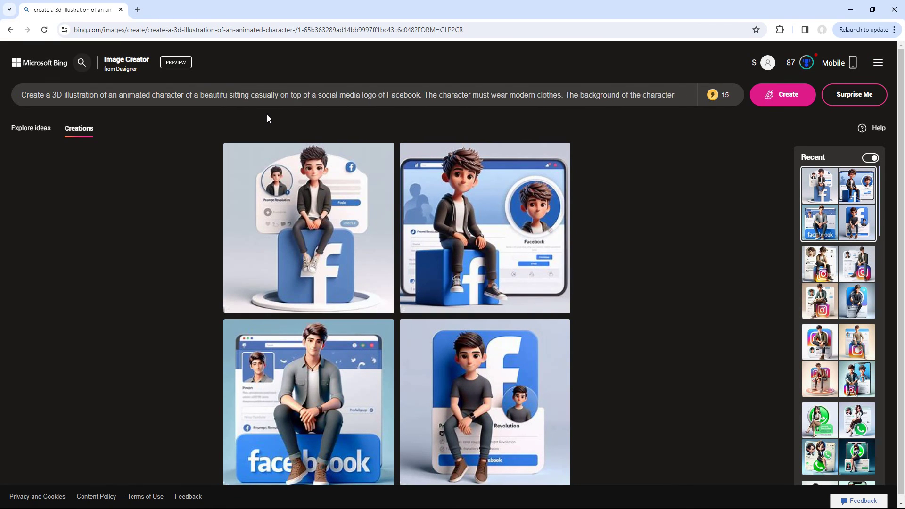
{"action": "type", "text": " girl"}
{"action": "key", "text": "Return"}
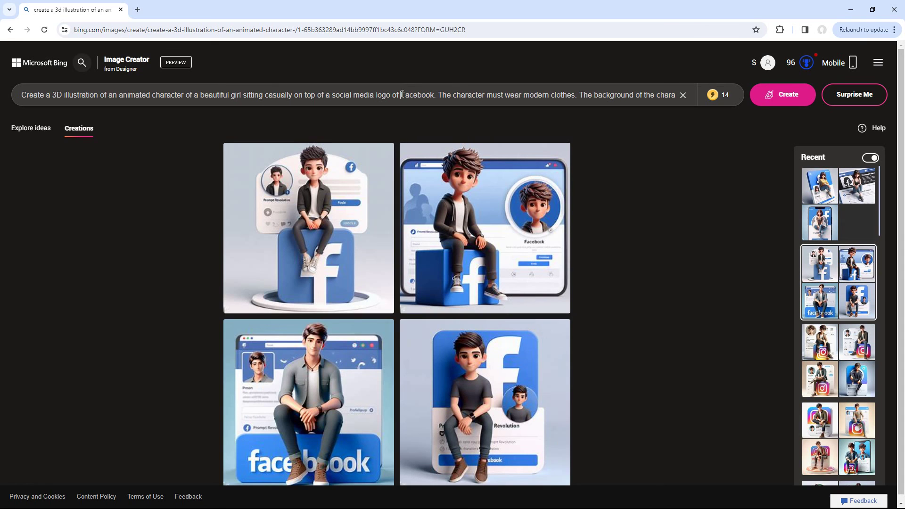
- Switch the prompt's platform to Snapchat and generate the images
{"action": "type", "text": "Snapchat"}
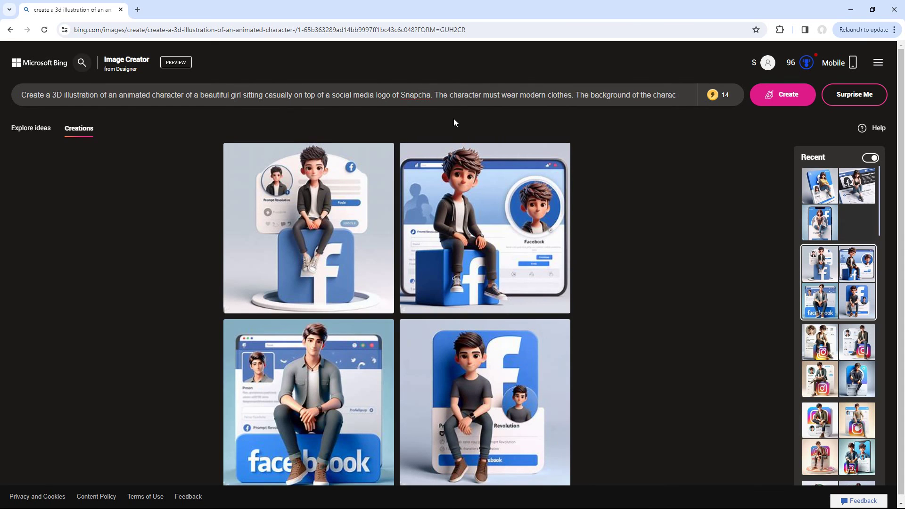
{"action": "key", "text": "End"}
{"action": "type", "text": "Snapchat"}
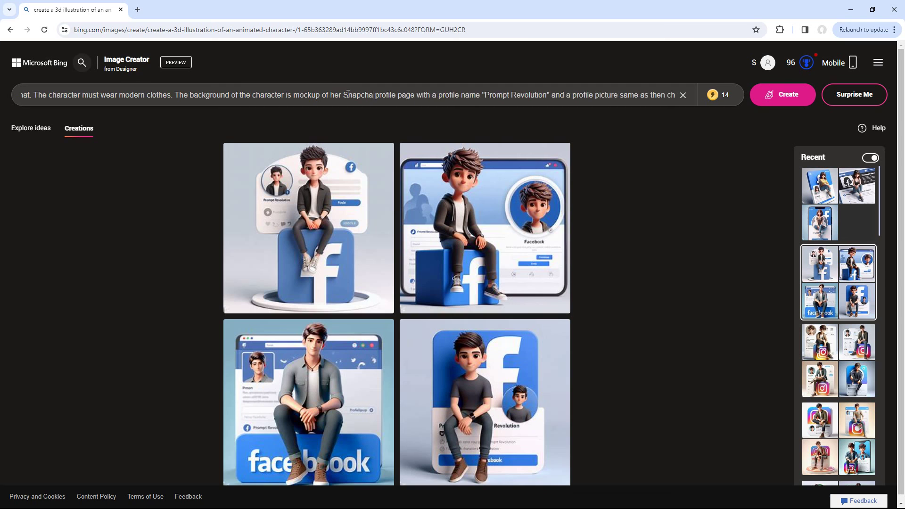
{"action": "key", "text": "Home"}
{"action": "left_click_drag", "start_coordinate": [504, 96], "coordinate": [538, 95]}
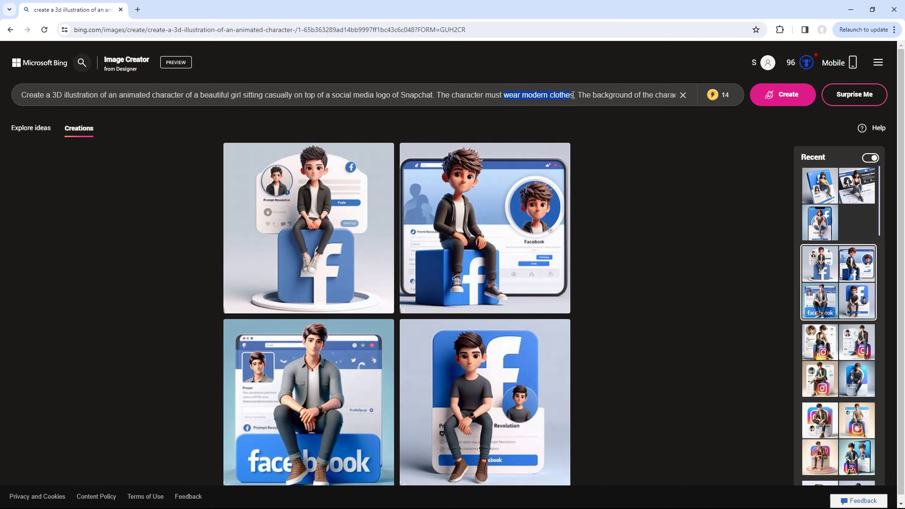
{"action": "key", "text": "Return"}
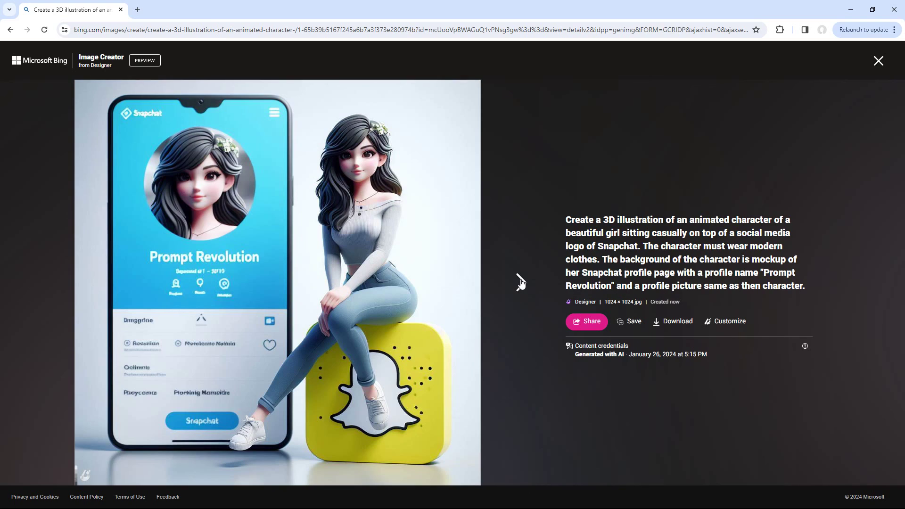
- Browse the Snapchat girl images at full size, then return to the results
{"action": "left_click", "coordinate": [520, 283]}
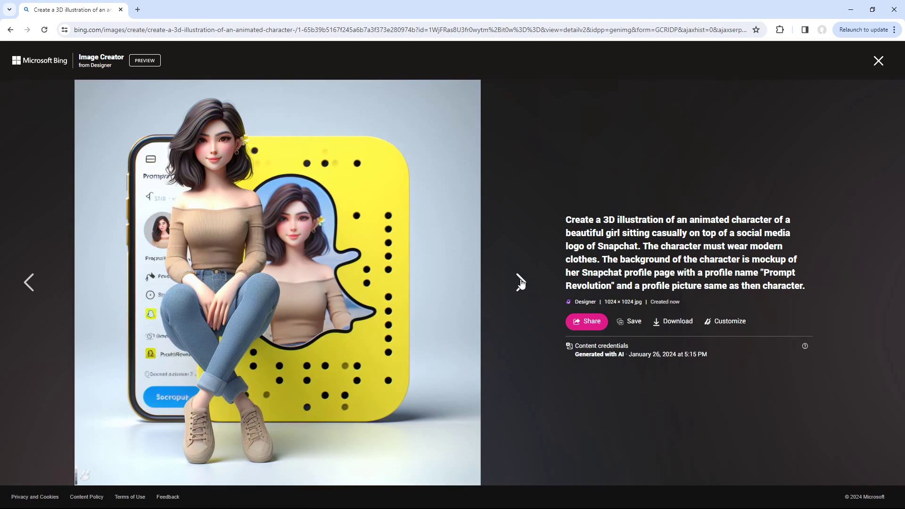
{"action": "left_click", "coordinate": [521, 283]}
{"action": "left_click", "coordinate": [520, 283]}
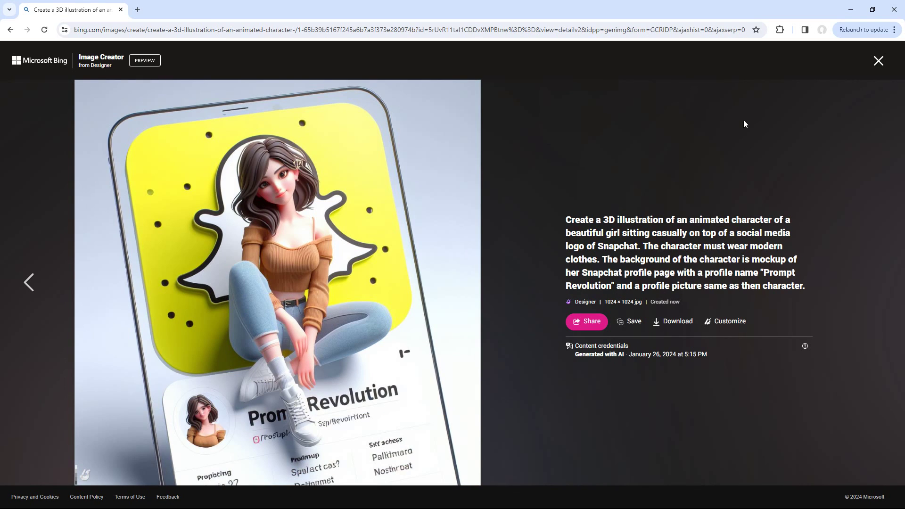
{"action": "left_click", "coordinate": [878, 64]}
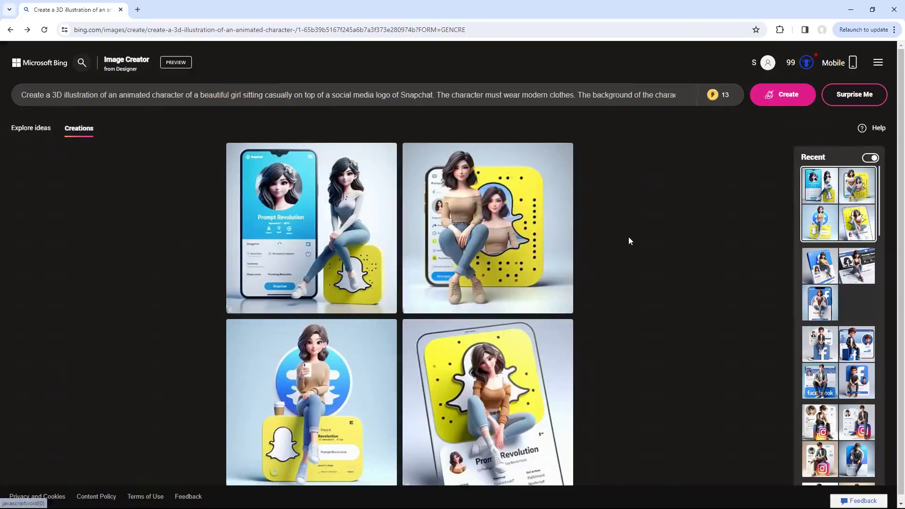